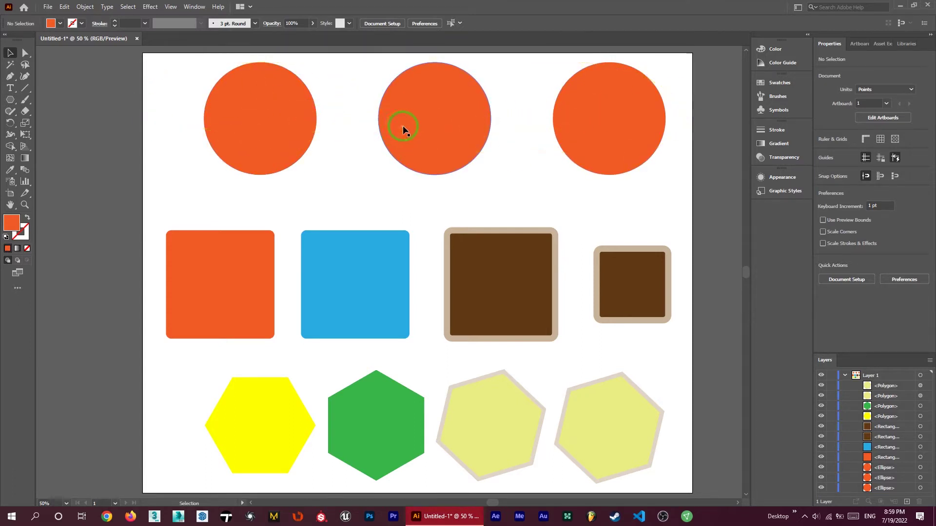
Step: Select the top-left orange circle and check the Window menu's list of panels
left_click(254, 126)
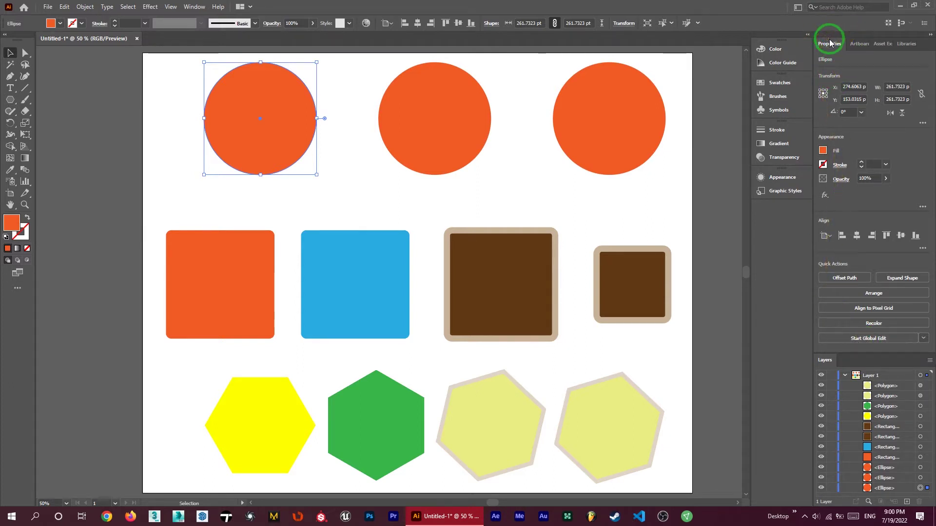
left_click(194, 6)
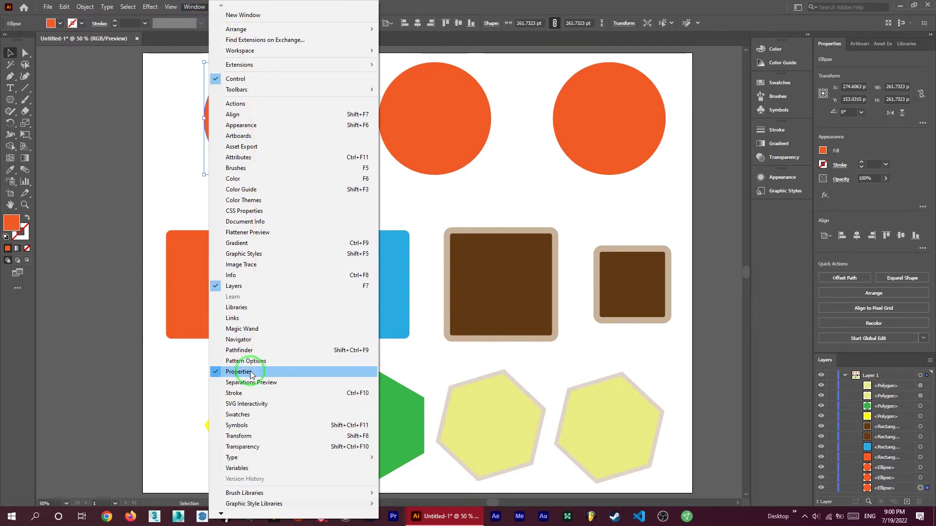
left_click(829, 43)
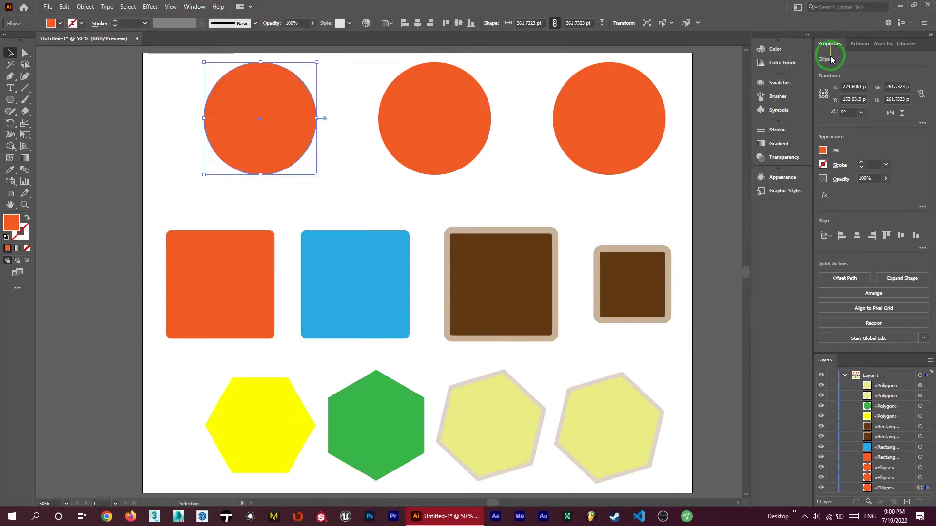
Step: Link the matching circles, move them down and back, then reshape one into an egg with the Curvature Tool
left_click(873, 339)
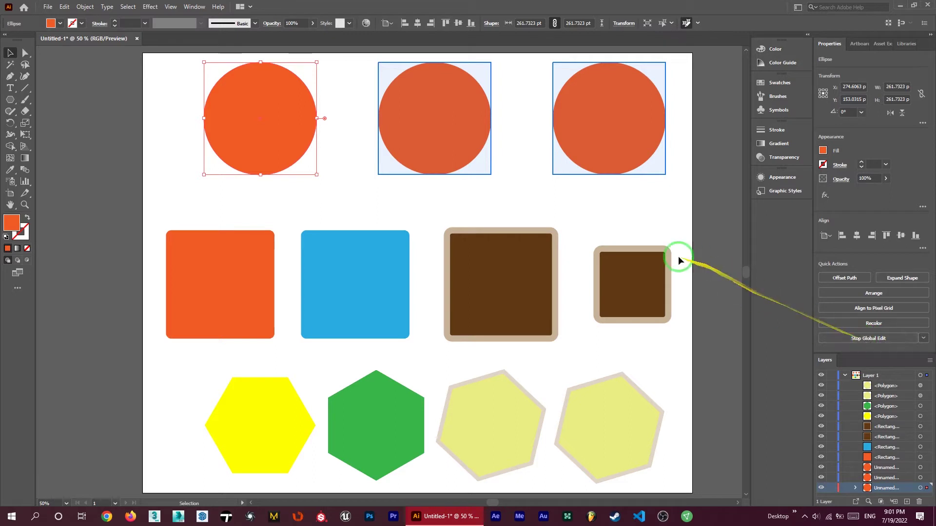
left_click_drag(260, 130, 268, 148)
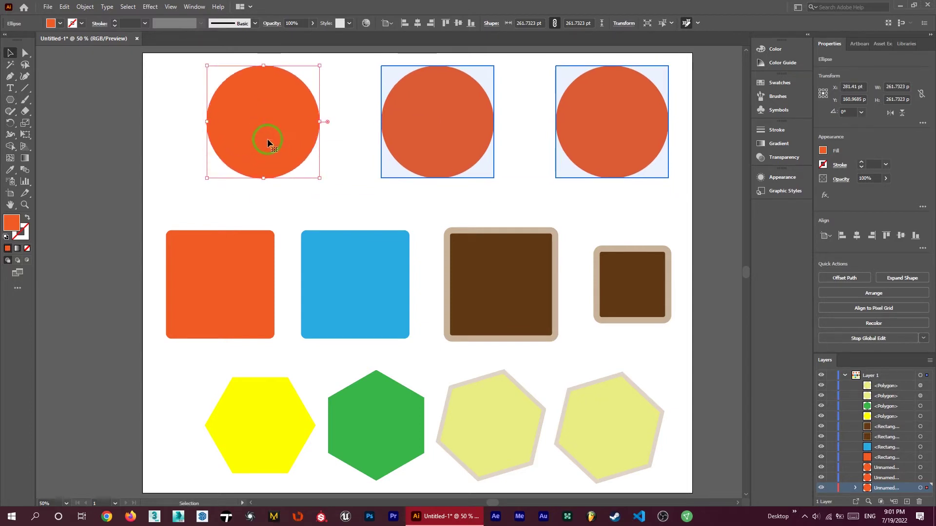
key("ctrl+shift+z")
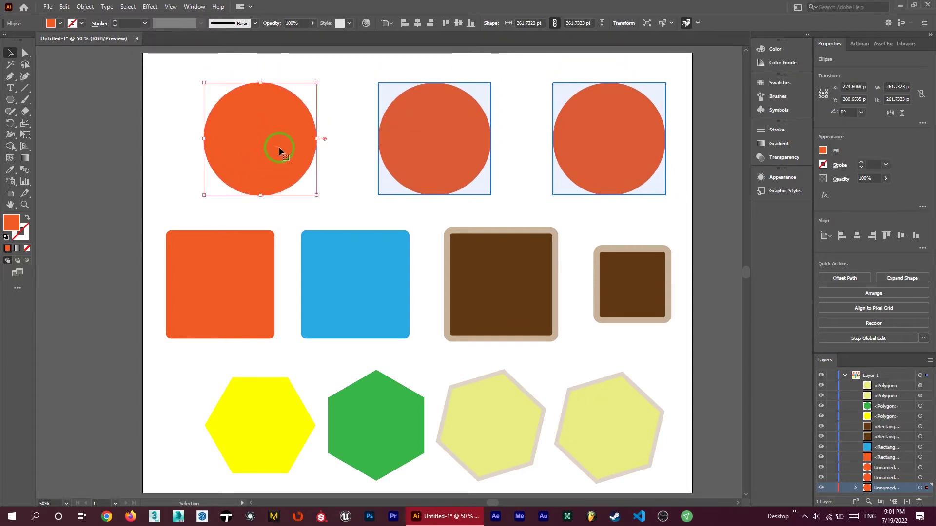
key("ctrl+z")
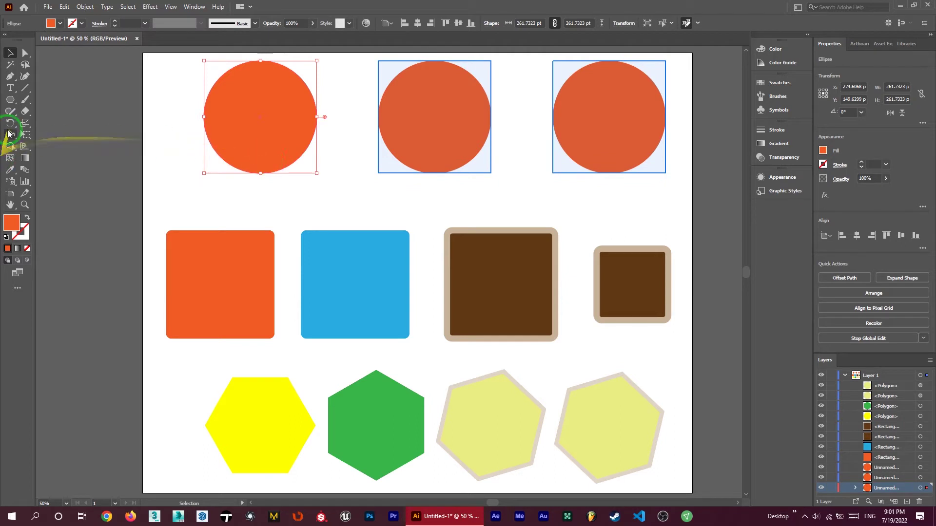
left_click(24, 76)
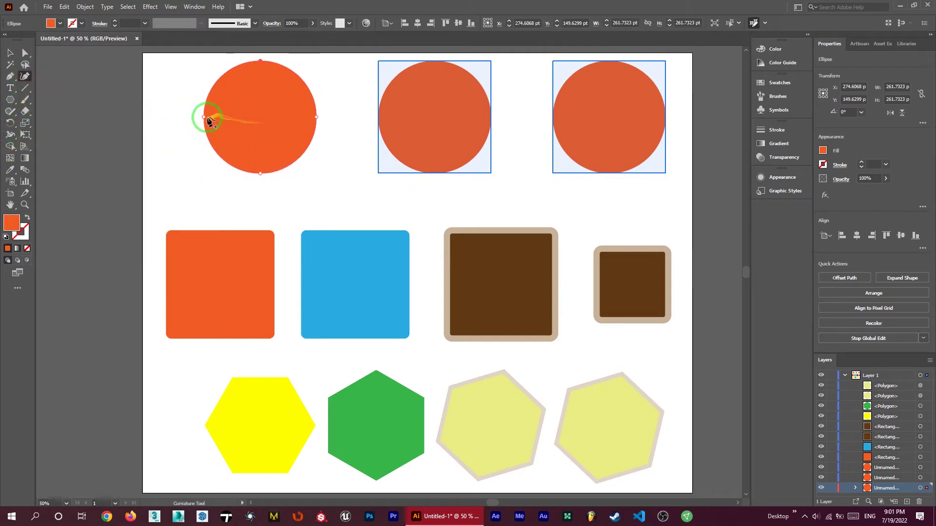
left_click_drag(204, 117, 261, 82)
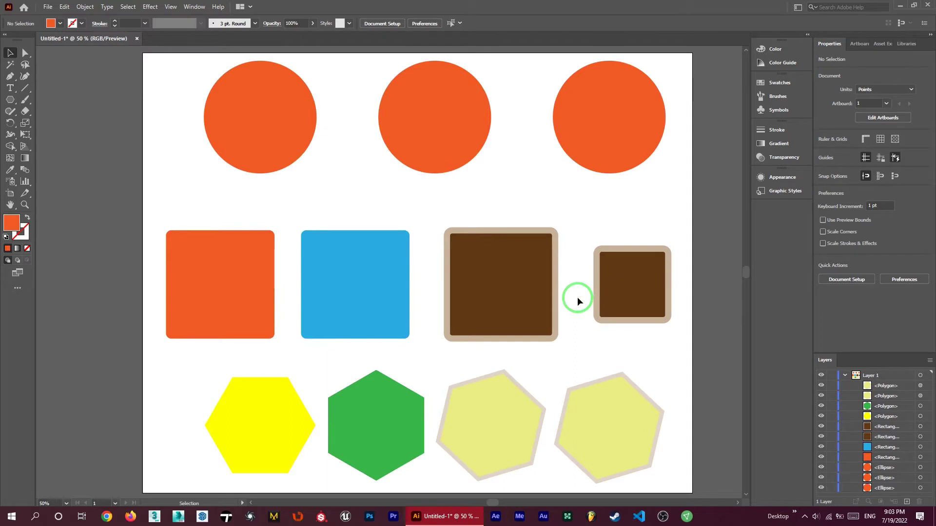
left_click(250, 303)
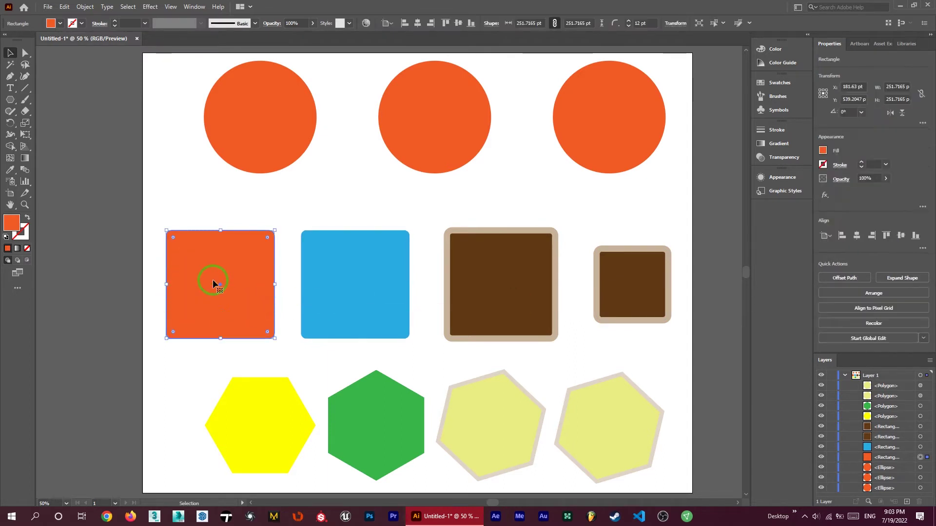
left_click(852, 340)
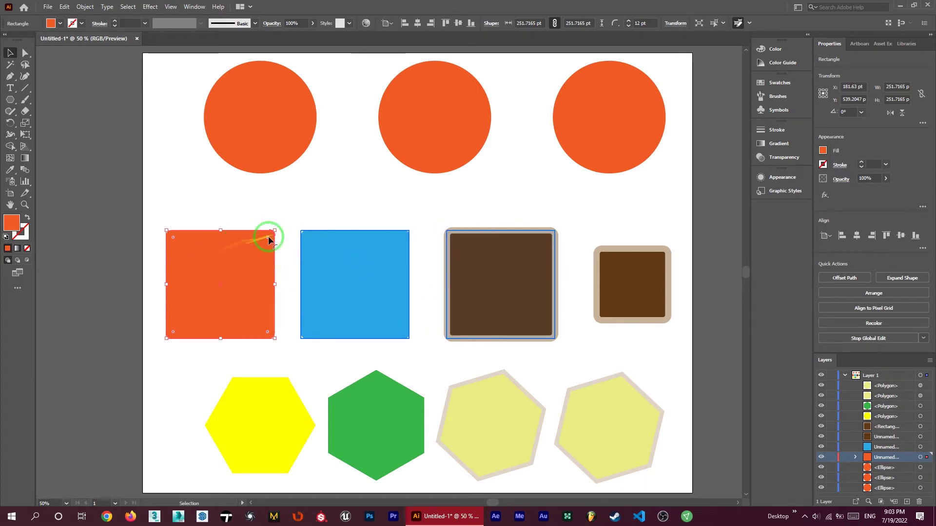
left_click_drag(267, 237, 220, 285)
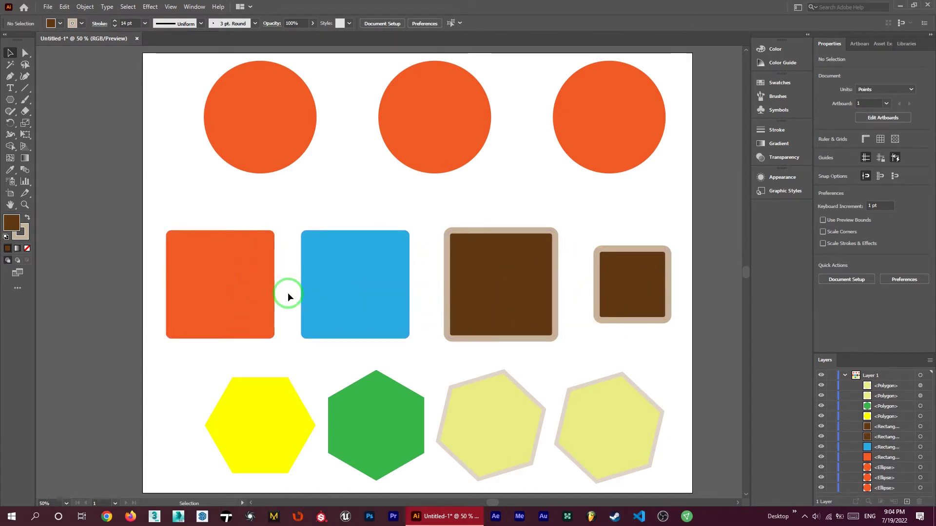
Step: Link the large brown square with its matching squares and undo a trial corner rounding
left_click(476, 269)
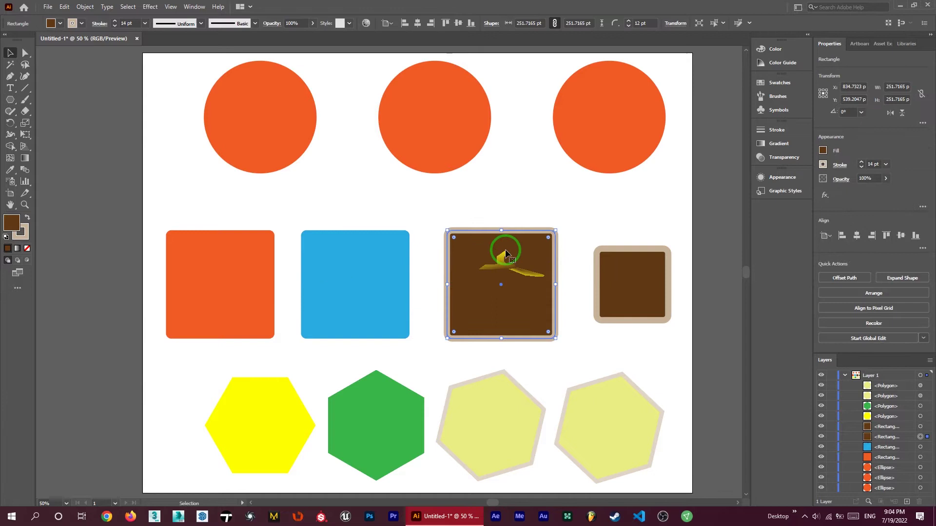
left_click(863, 340)
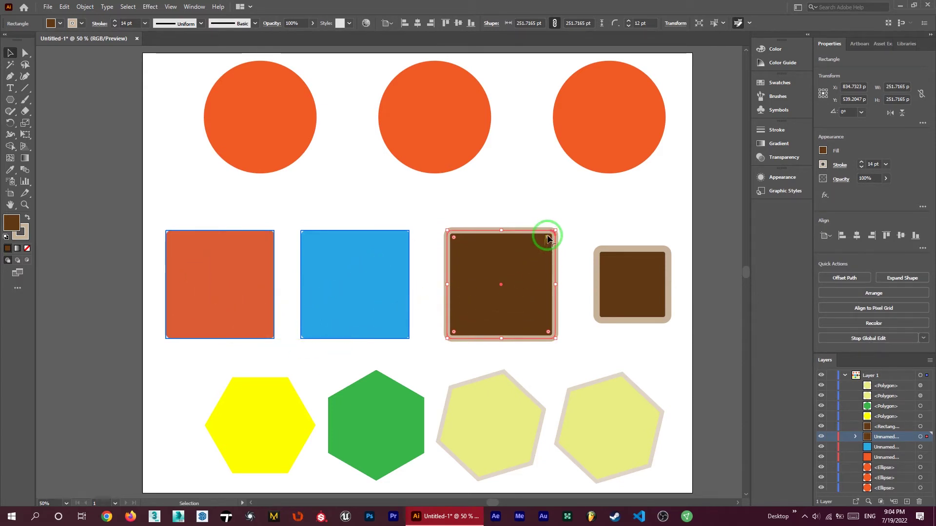
left_click_drag(549, 237, 352, 316)
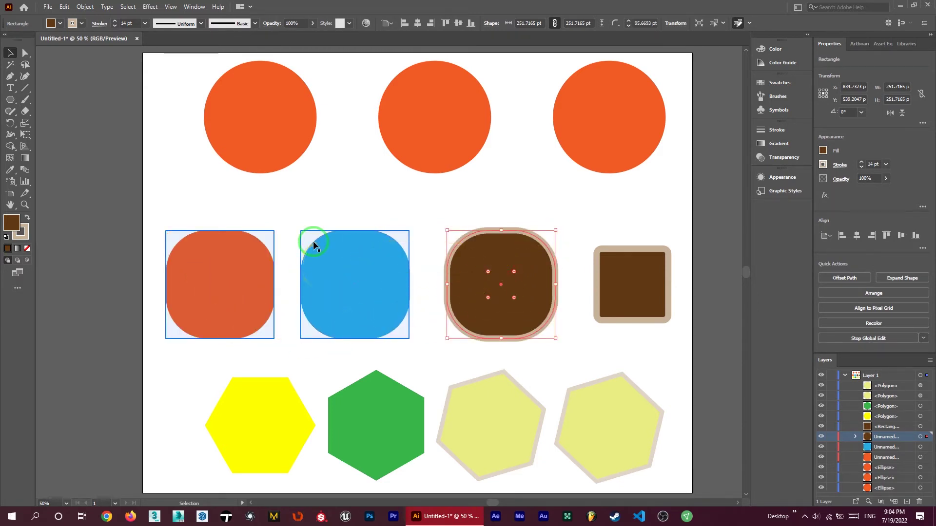
key("ctrl+z")
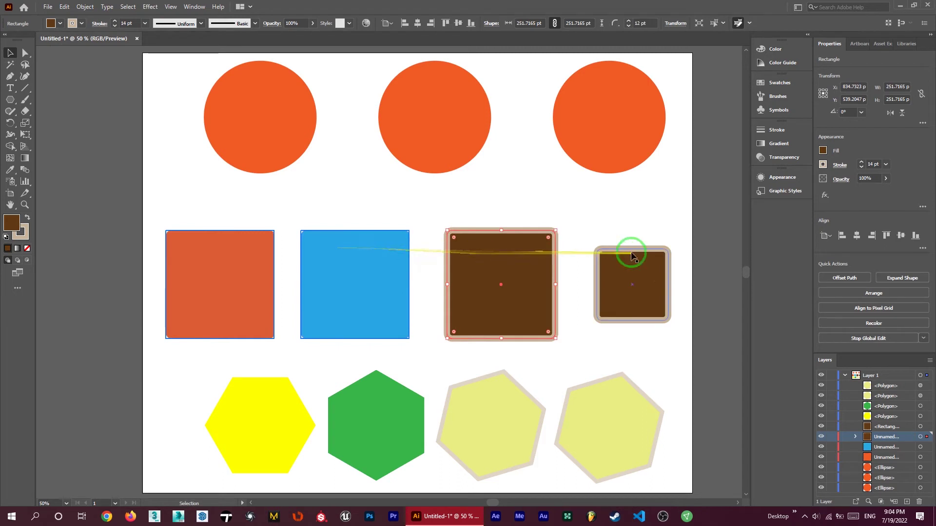
Step: In the global edit Match options, tick Appearance and leave Size unticked
left_click(922, 339)
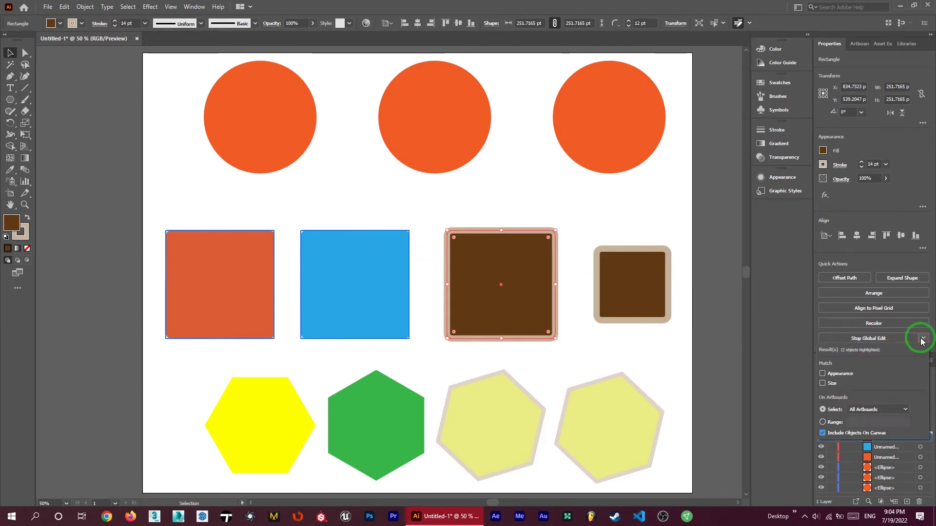
left_click(823, 385)
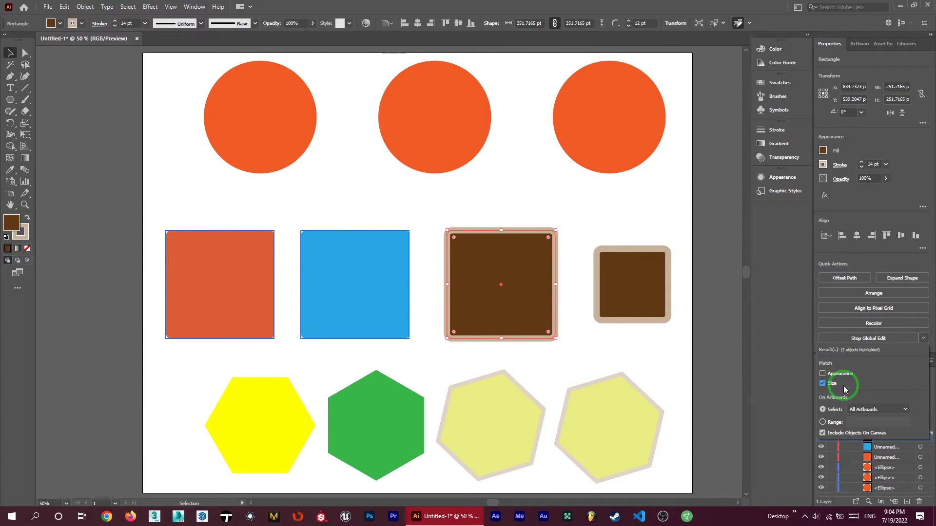
left_click(823, 374)
left_click(822, 386)
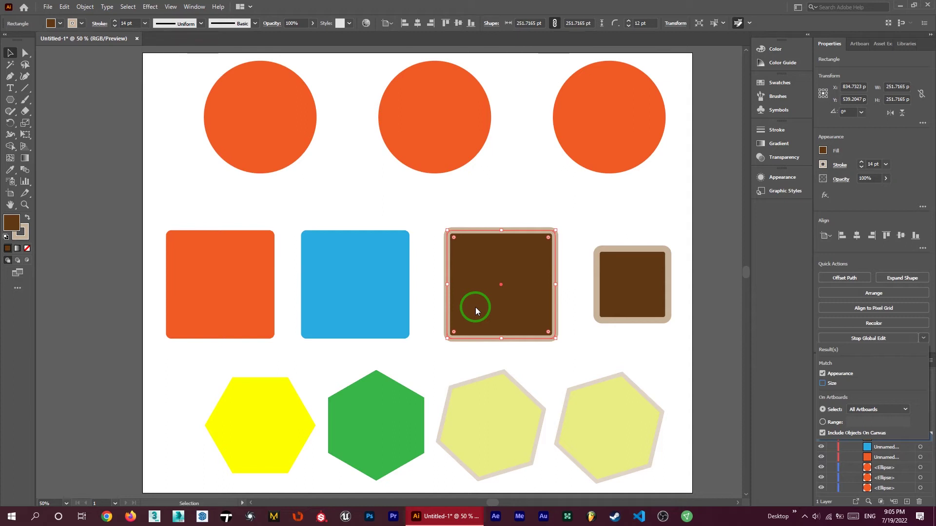
Step: Try Start Global Edit on the small square, yellow hexagon and green hexagon, dismissing each no-match alert
left_click(616, 283)
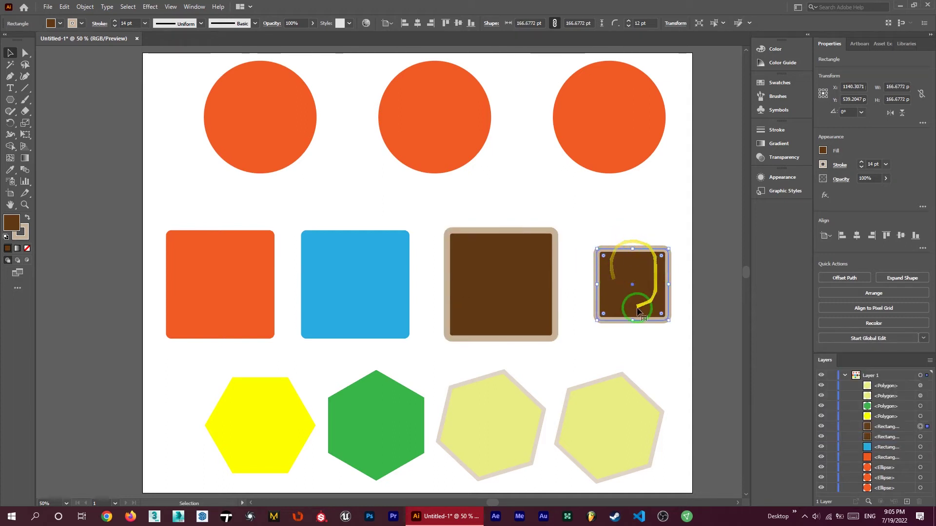
left_click(881, 340)
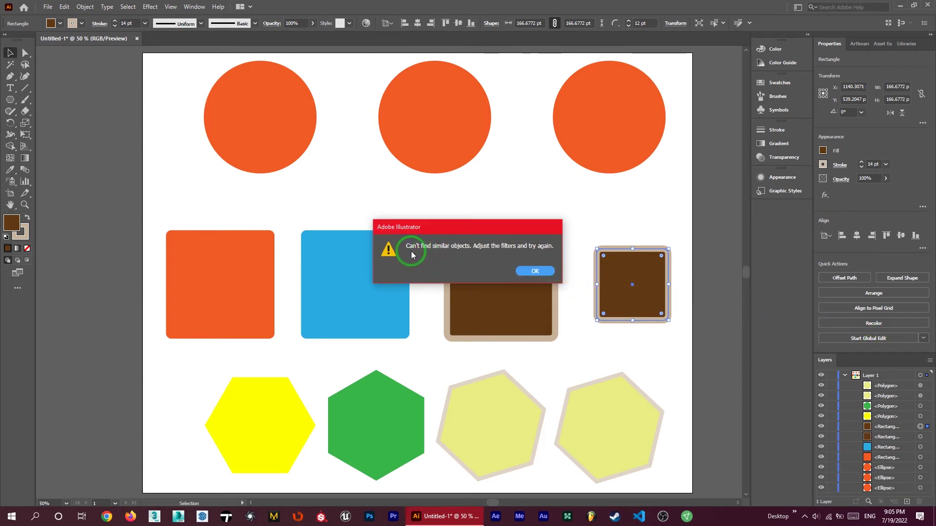
left_click(535, 271)
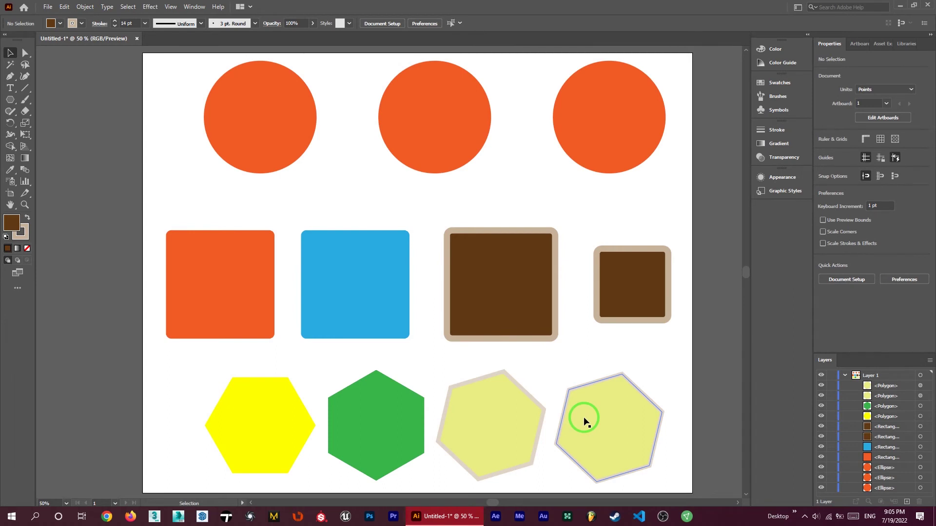
left_click(273, 424)
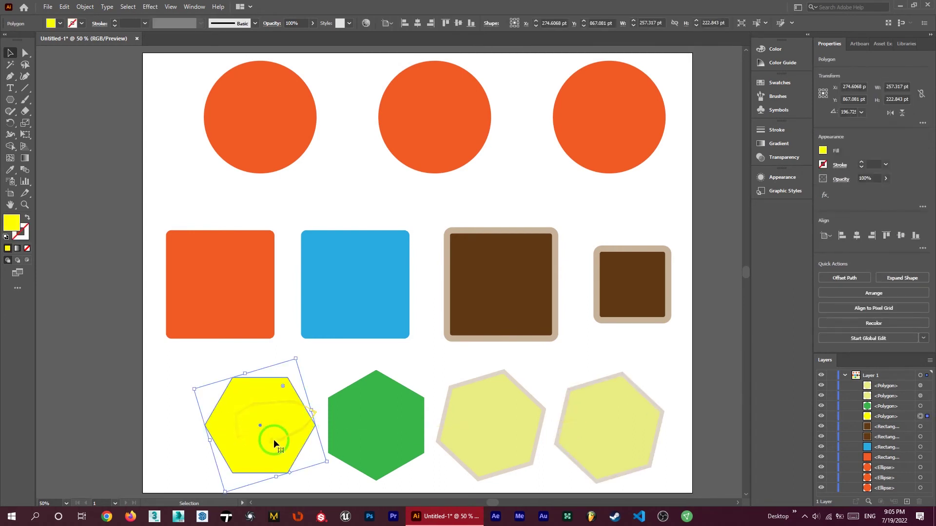
left_click(893, 338)
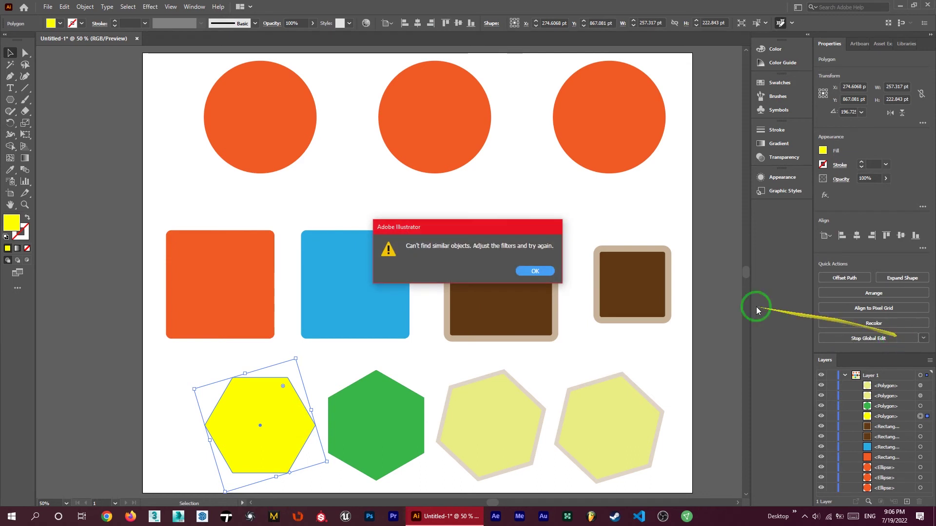
left_click(522, 269)
left_click(361, 416)
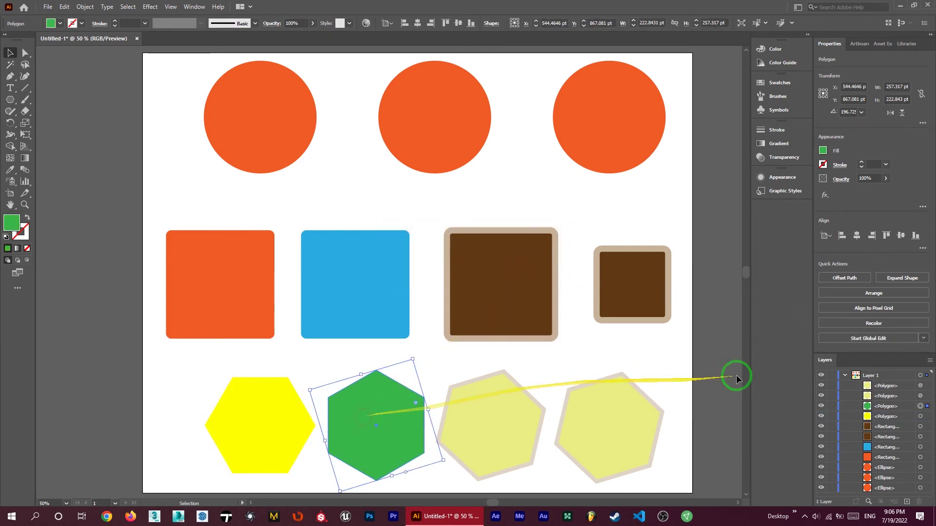
left_click(855, 338)
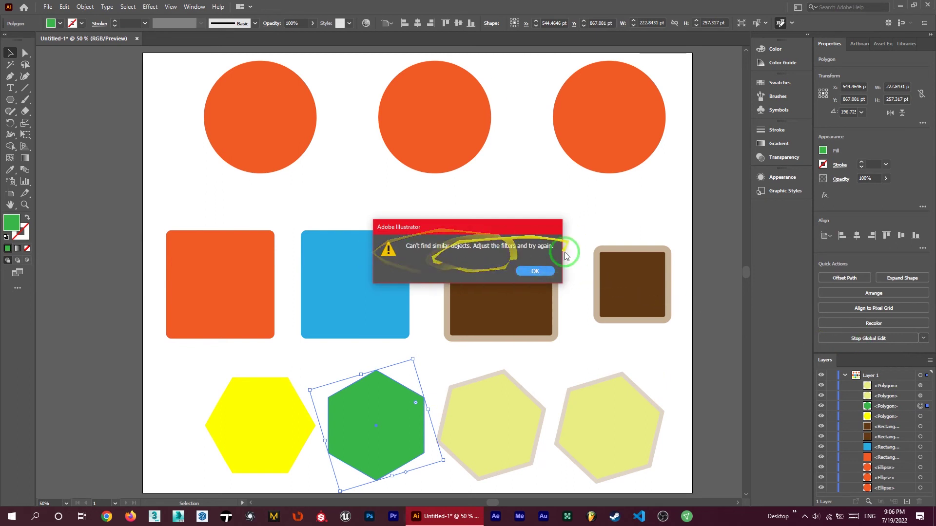
left_click(536, 271)
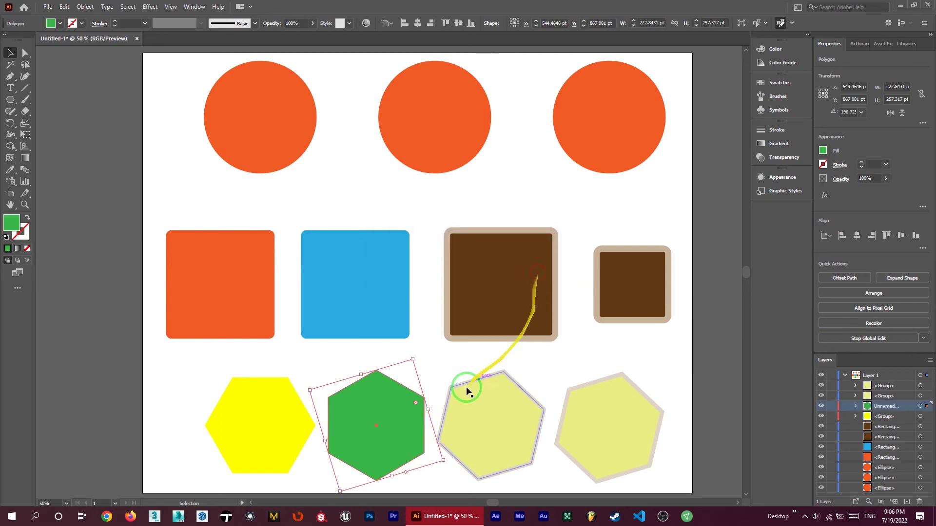
left_click(357, 366)
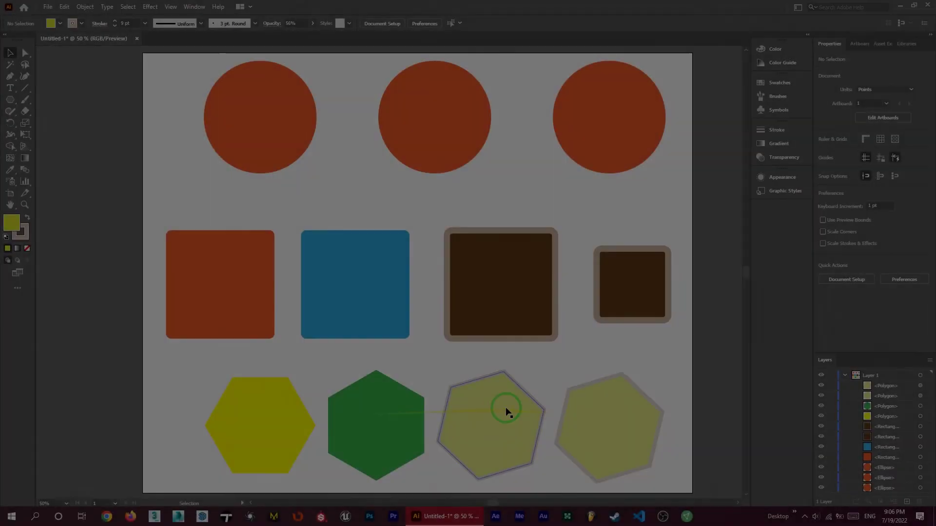
Step: Link the third pale hexagon with its matching twin and rotate them together
left_click(584, 406)
left_click(654, 392)
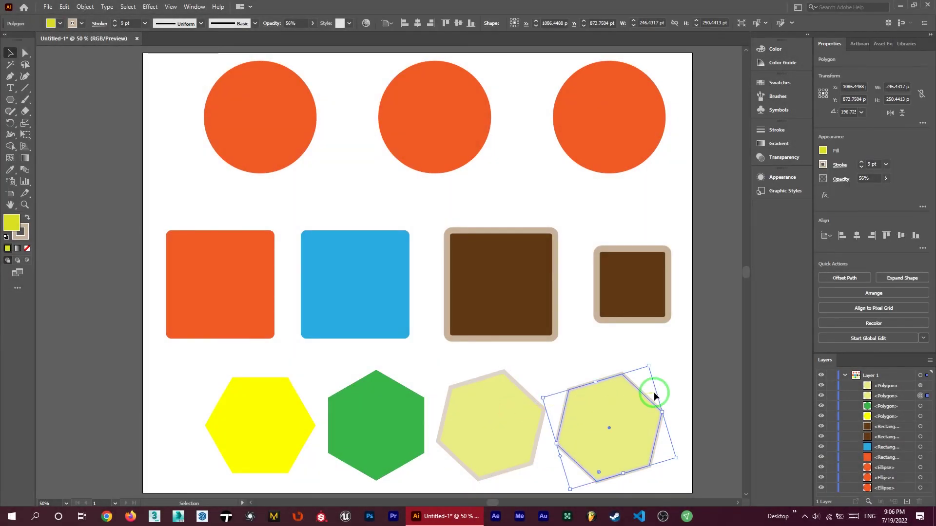
left_click(503, 399)
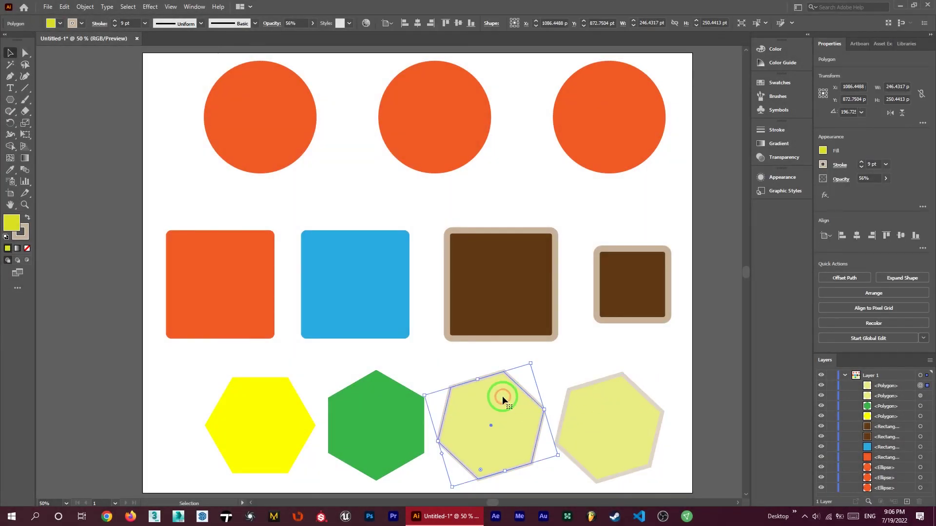
left_click(852, 340)
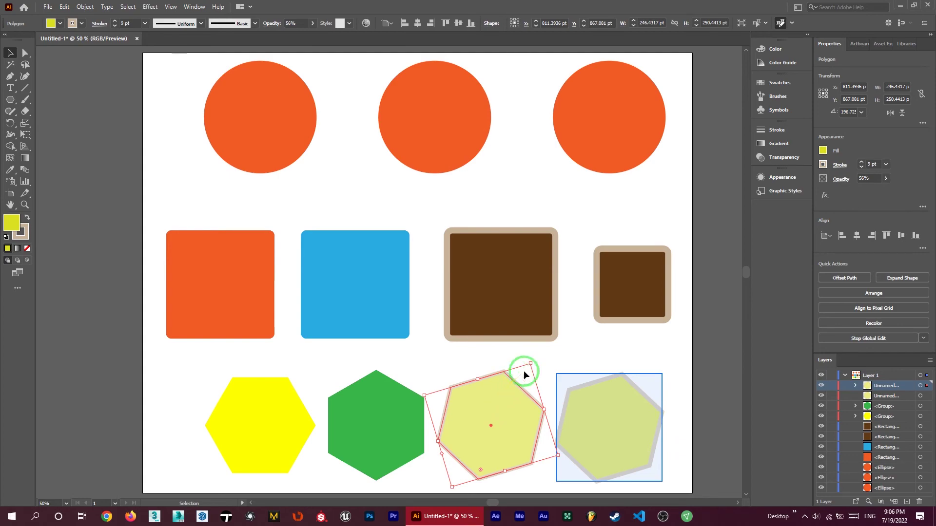
left_click_drag(533, 360, 508, 382)
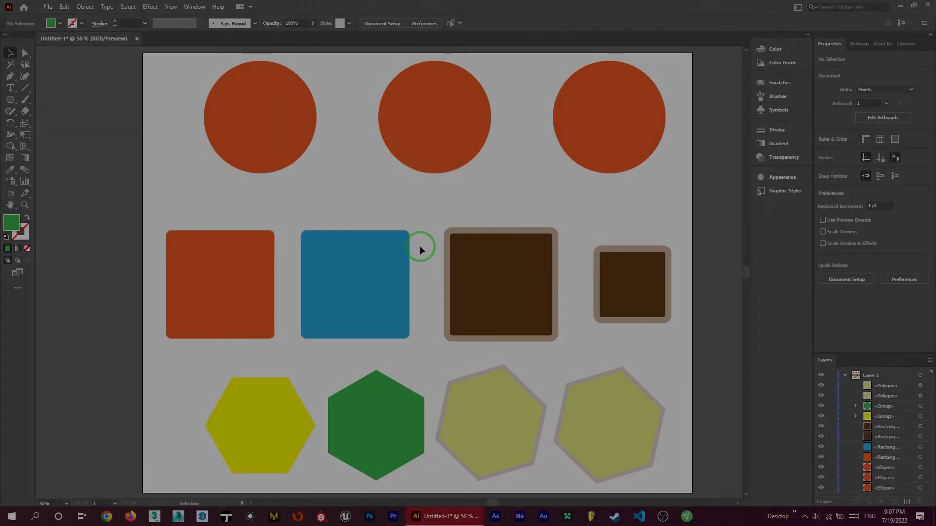